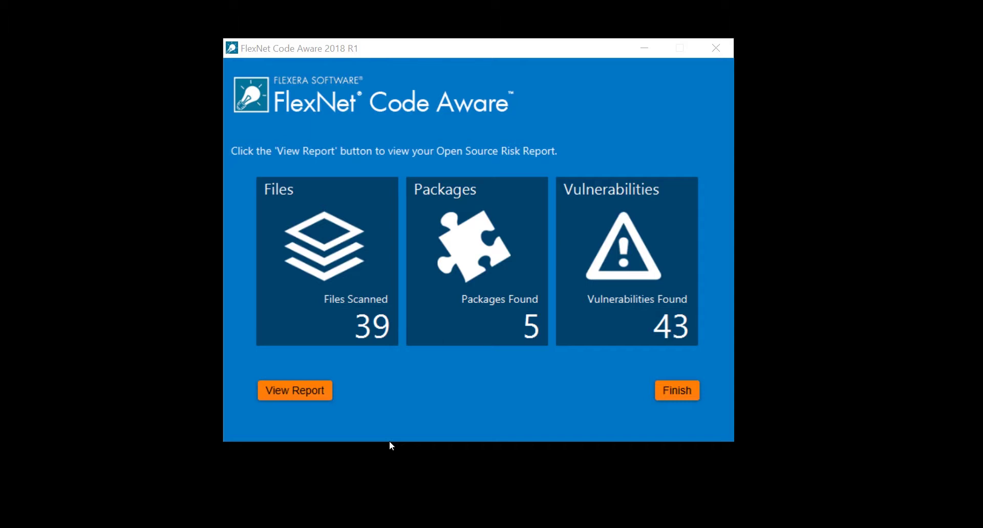
# - Open the Open Source Risk Report from the completed scan's results window
pyautogui.press('Tab')
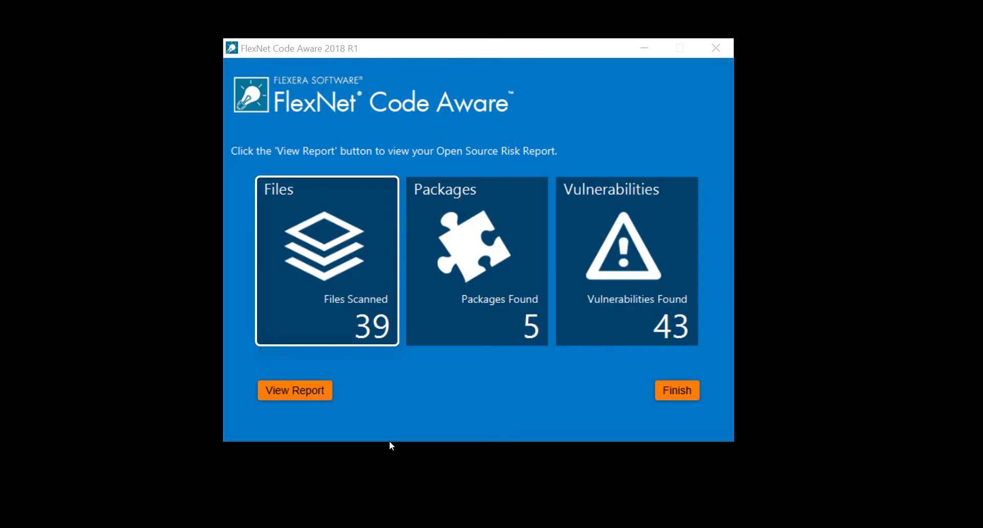
pyautogui.press('Tab')
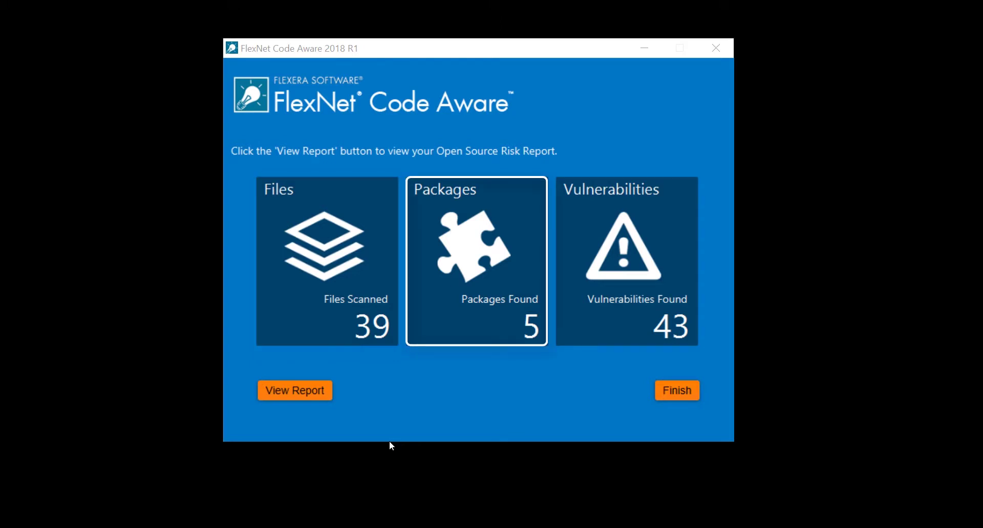
pyautogui.press('Tab')
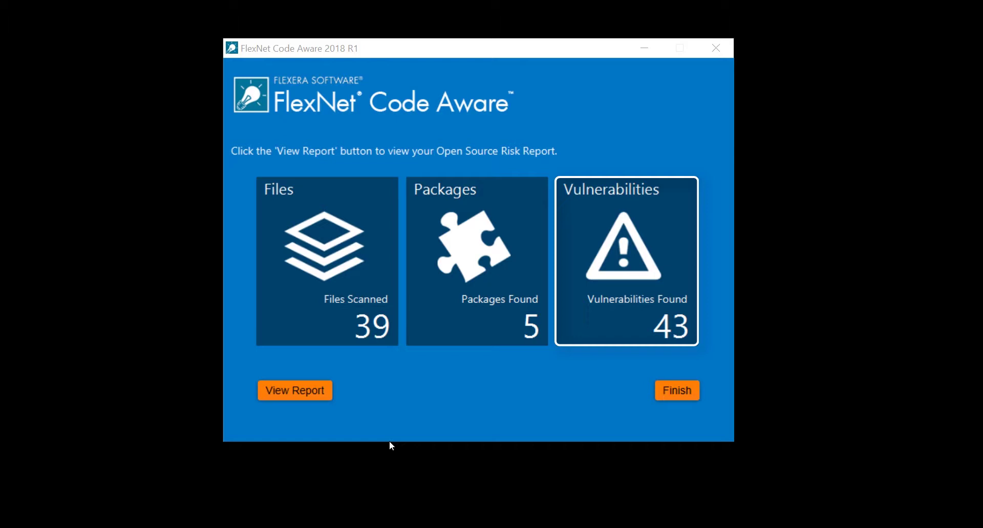
pyautogui.press('Tab')
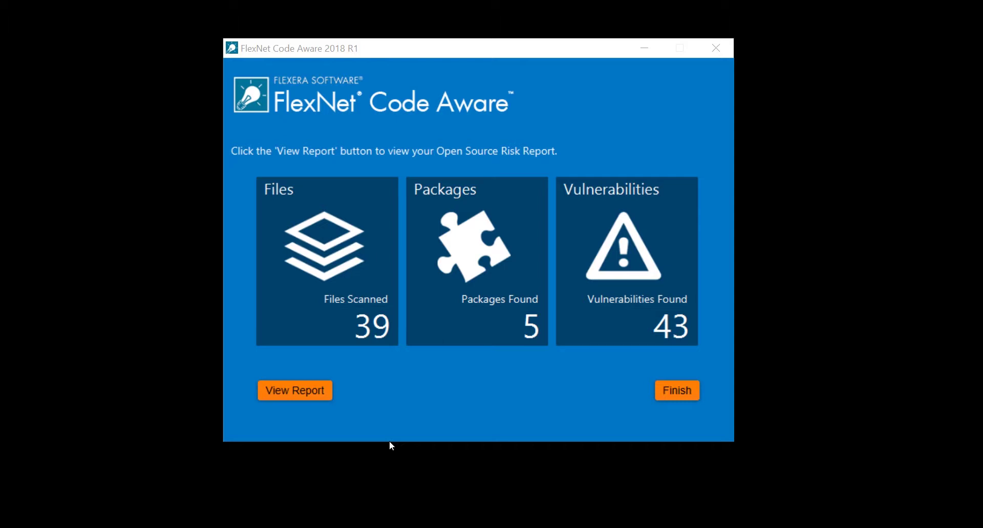
pyautogui.press('Tab')
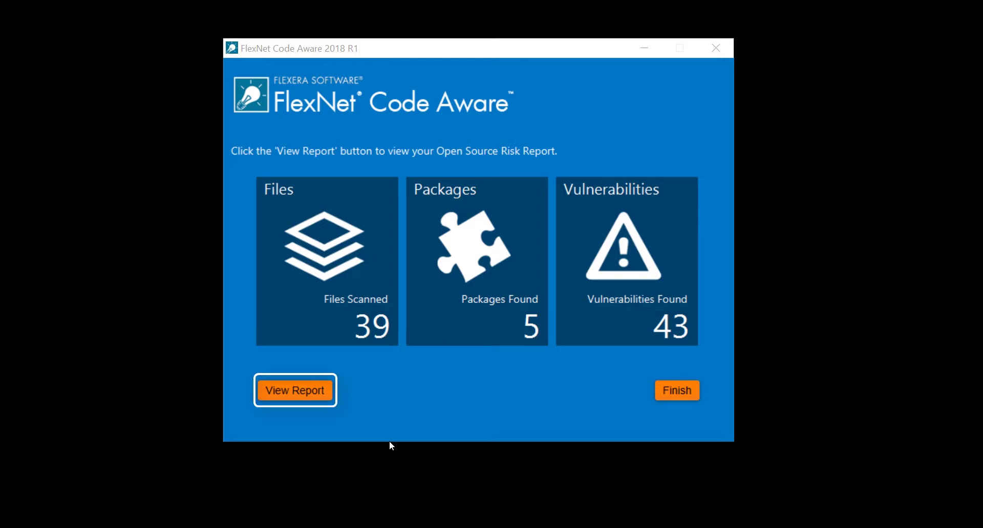
pyautogui.click(300, 391)
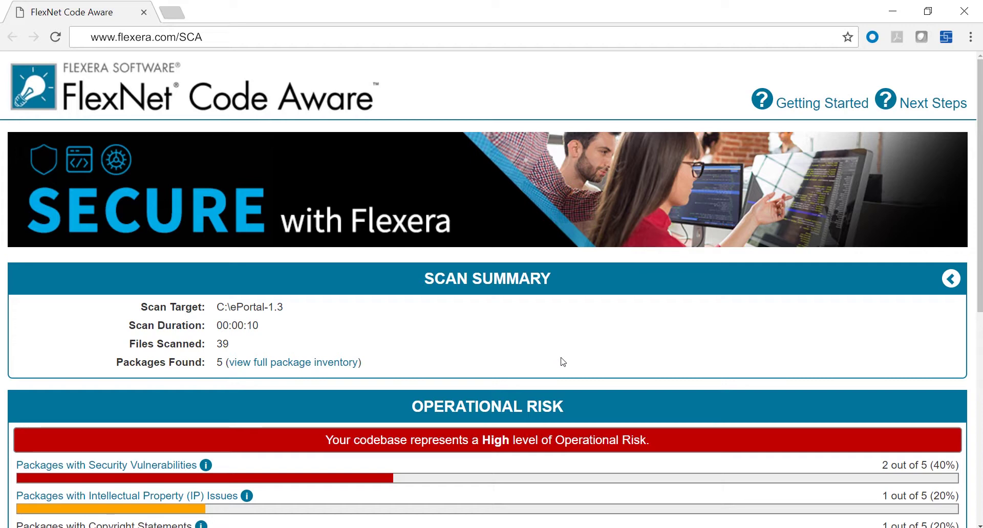
# - Review the report's Operational Risk, Security Vulnerability Exposure and License Exposure sections, and return to the Scan Summary
pyautogui.scroll(-5, 563, 362)
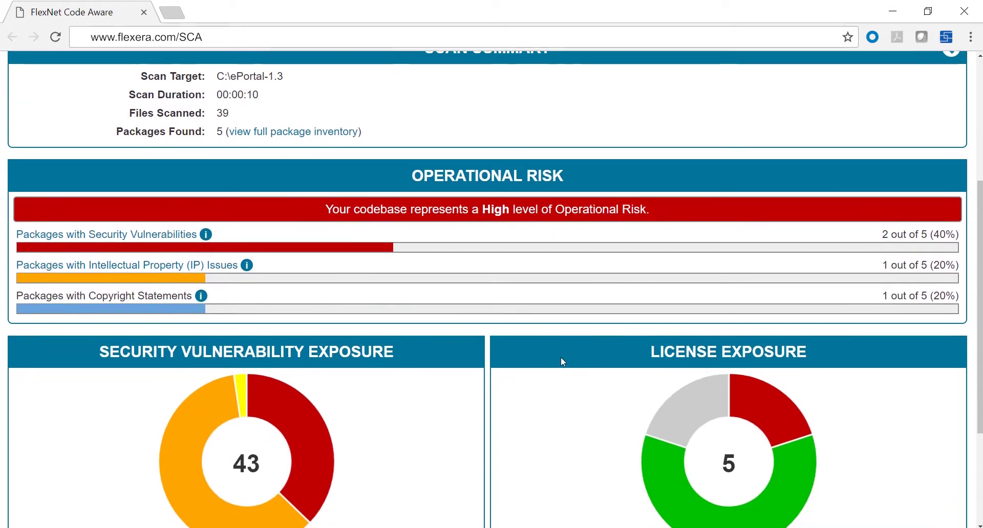
pyautogui.scroll(-1, 560, 358)
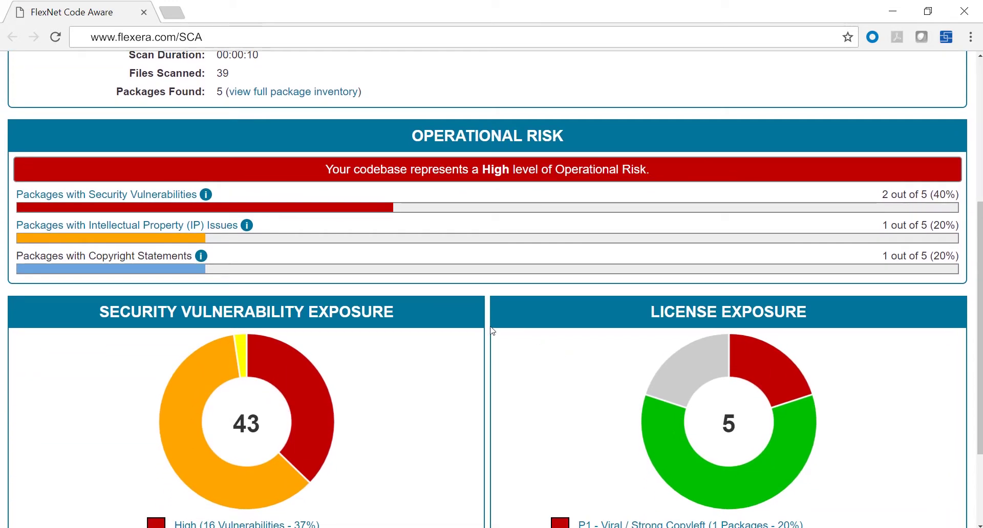
pyautogui.scroll(-3, 435, 416)
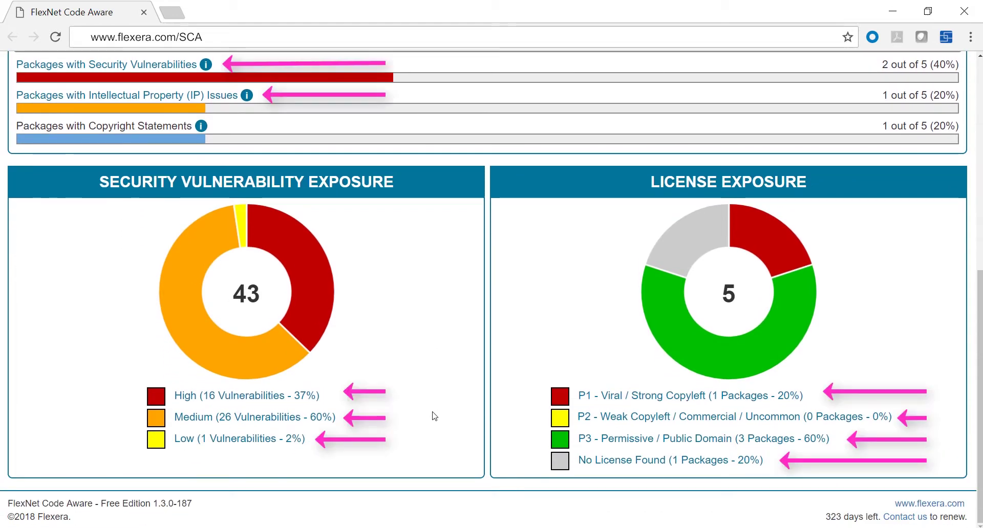
pyautogui.scroll(8, 435, 416)
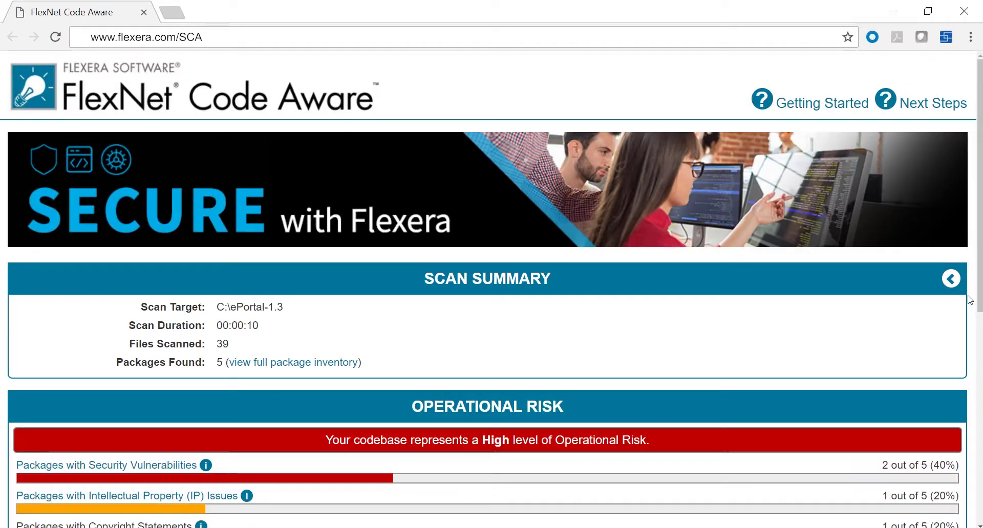
# - Expand the Scan Summary details and examine the file breakdown along with the risk and exposure charts below
pyautogui.click(951, 281)
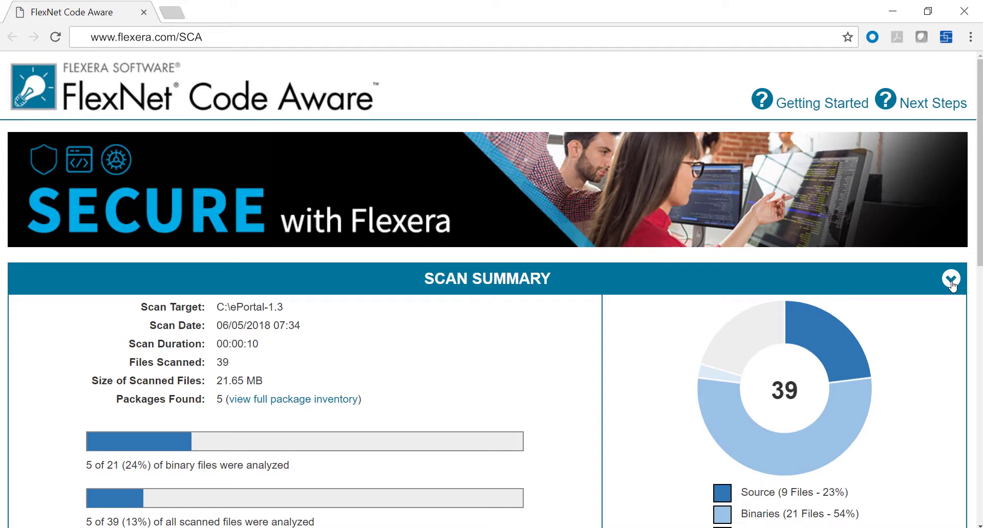
pyautogui.scroll(-3, 576, 423)
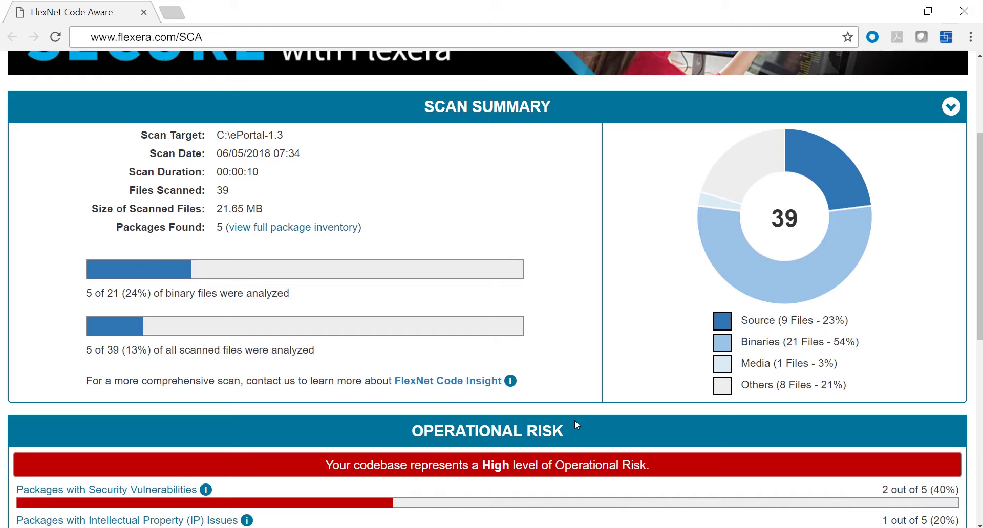
pyautogui.scroll(-7, 574, 421)
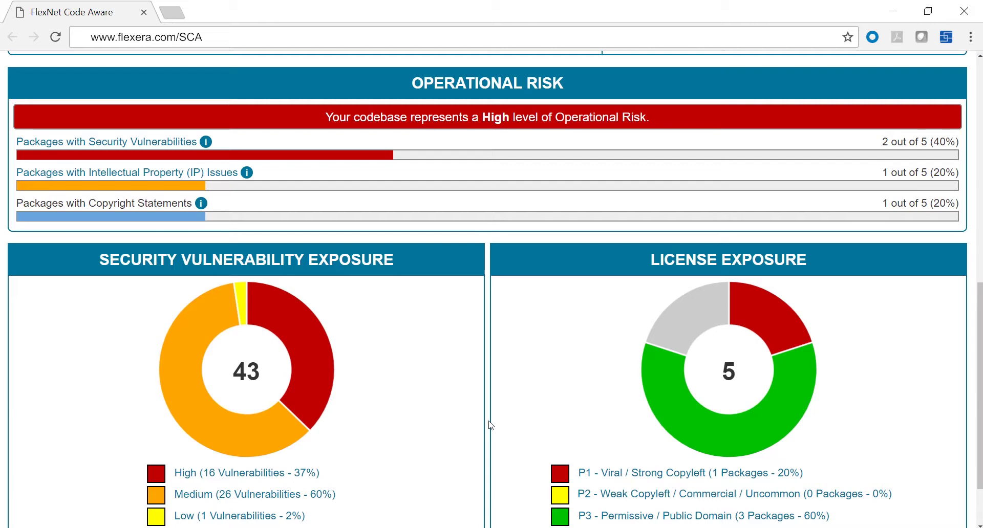
pyautogui.scroll(-2, 490, 425)
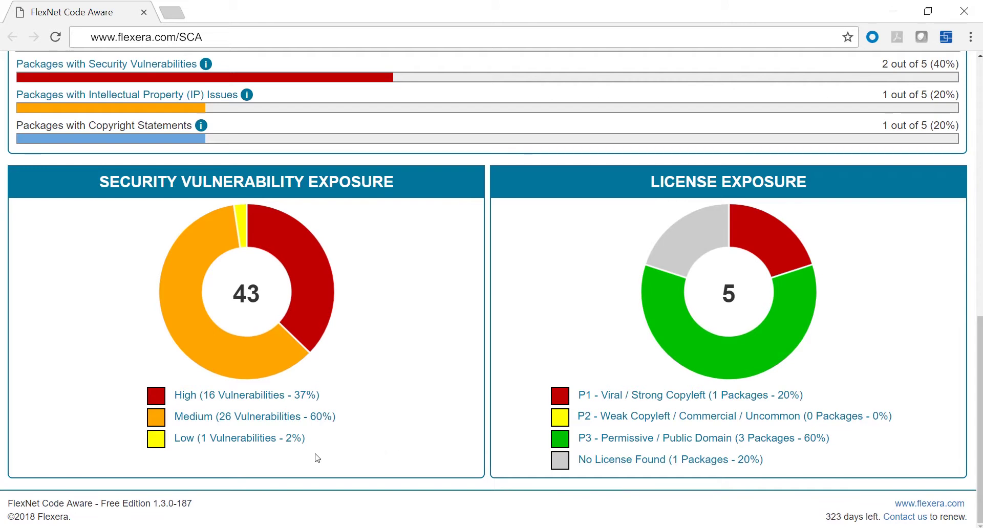
# - Filter the package inventory by High Severity vulnerabilities or P1 - Viral / Strong Copyleft licenses, and reset the filter after viewing the matches
pyautogui.click(288, 396)
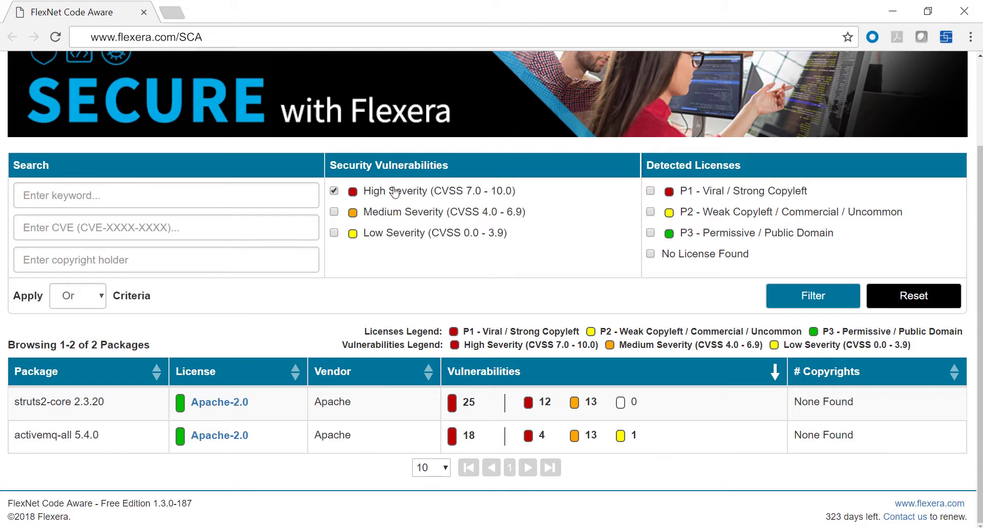
pyautogui.click(650, 191)
pyautogui.click(803, 294)
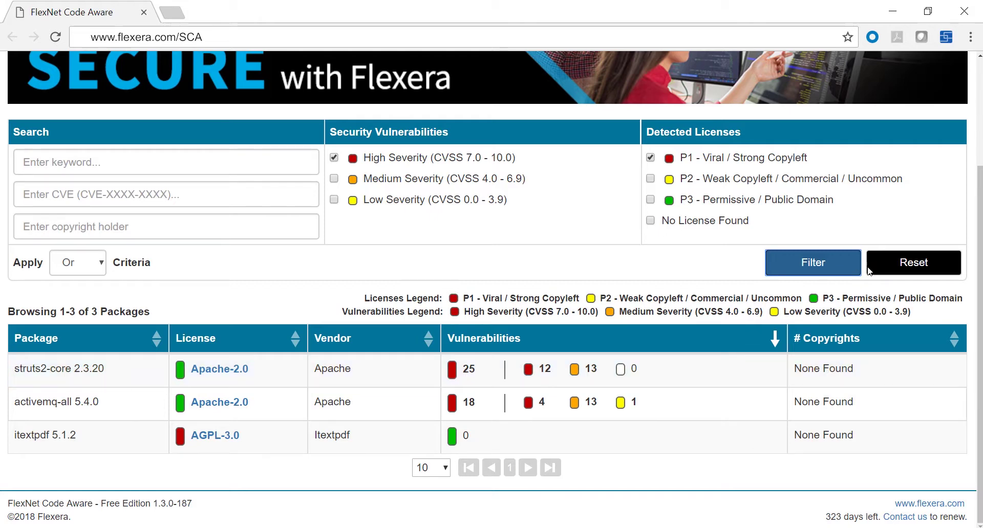
pyautogui.click(895, 266)
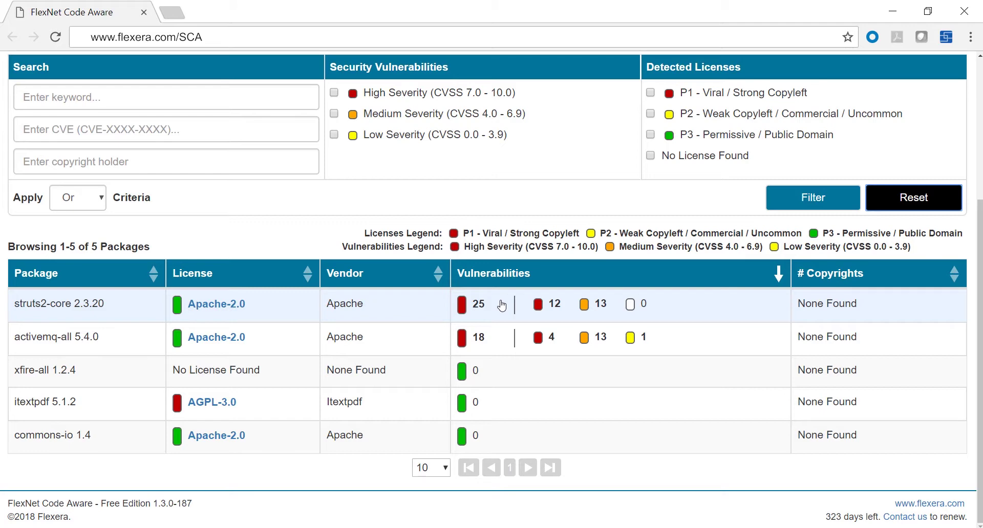
# - Search the package inventory for CVE-2017-5638, and reset the filter after viewing the match
pyautogui.click(143, 128)
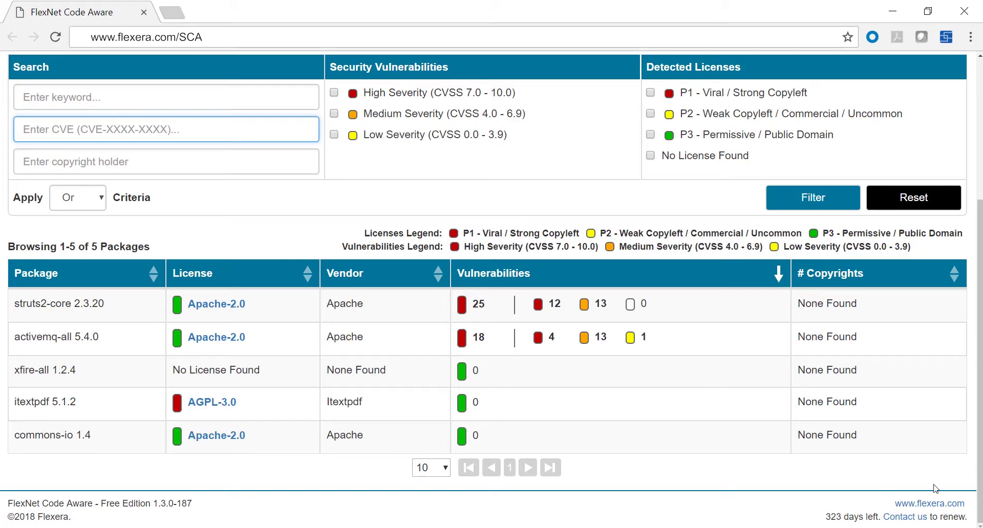
pyautogui.write('CVE-2017-5638')
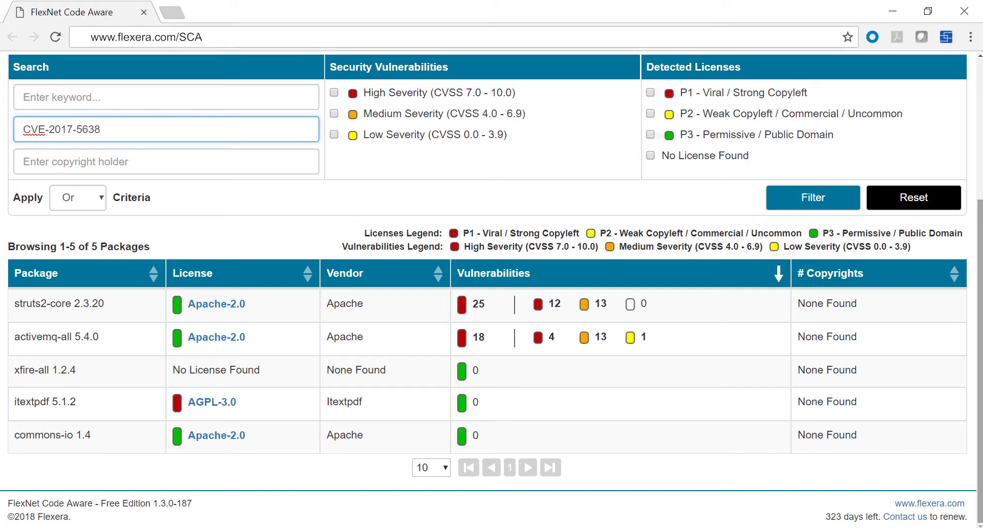
pyautogui.click(781, 199)
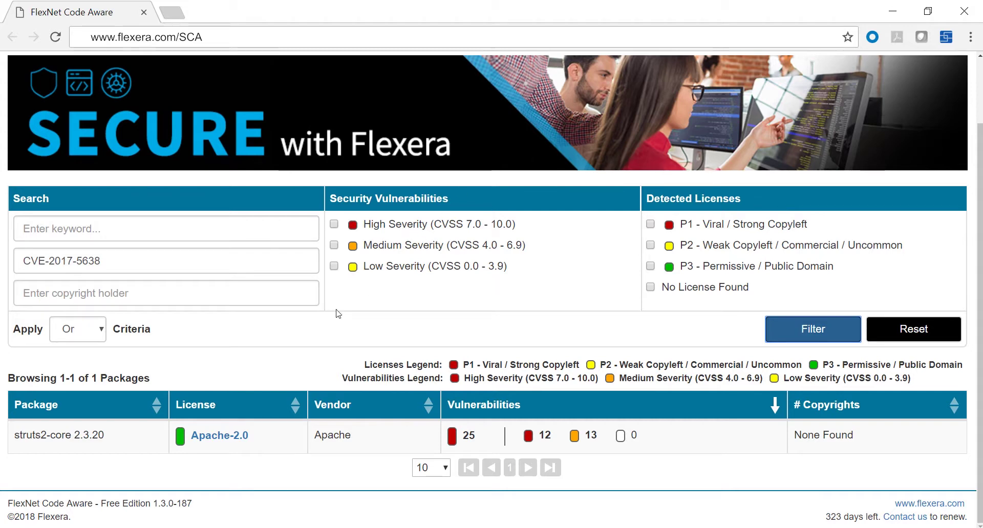
pyautogui.click(923, 330)
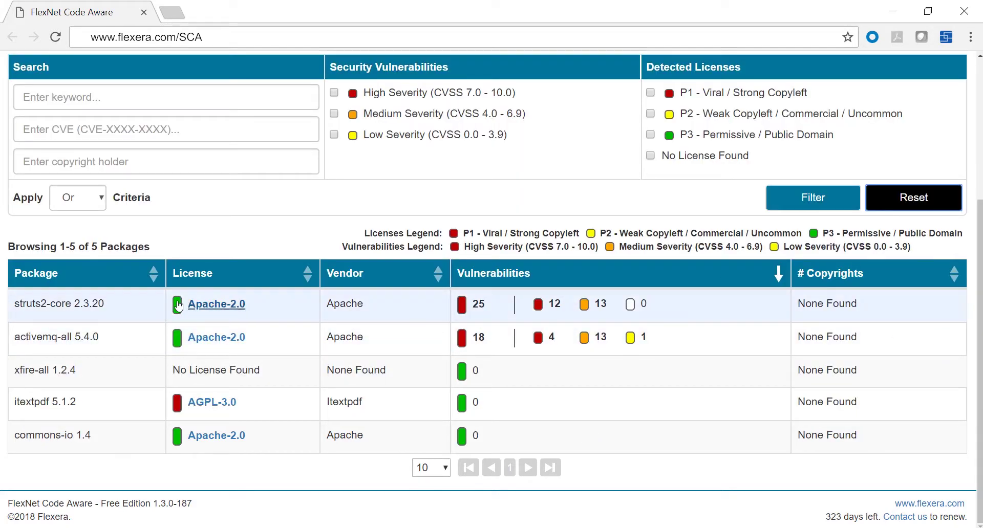
# - Open the details of the struts2-core 2.3.20 package and examine its listed security vulnerabilities
pyautogui.click(120, 303)
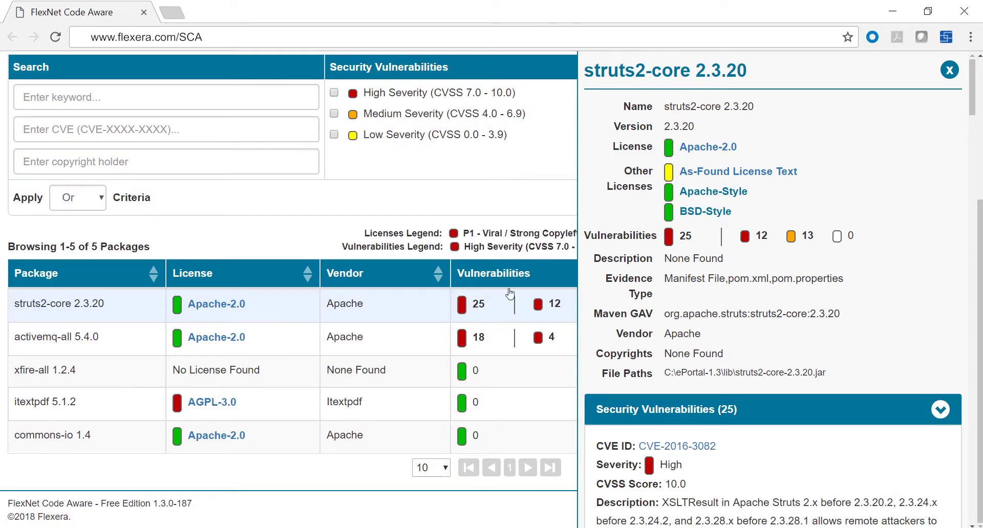
pyautogui.scroll(-5, 656, 393)
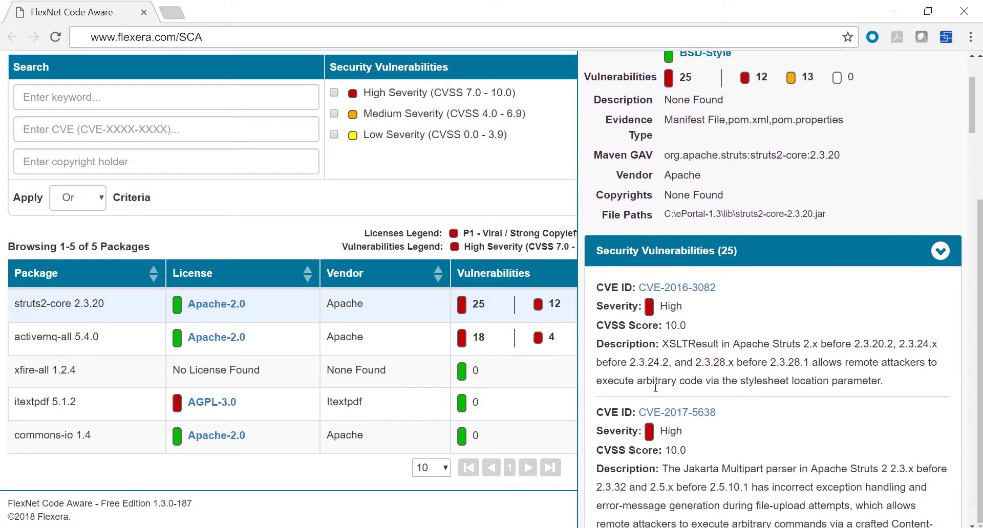
pyautogui.scroll(-3, 656, 388)
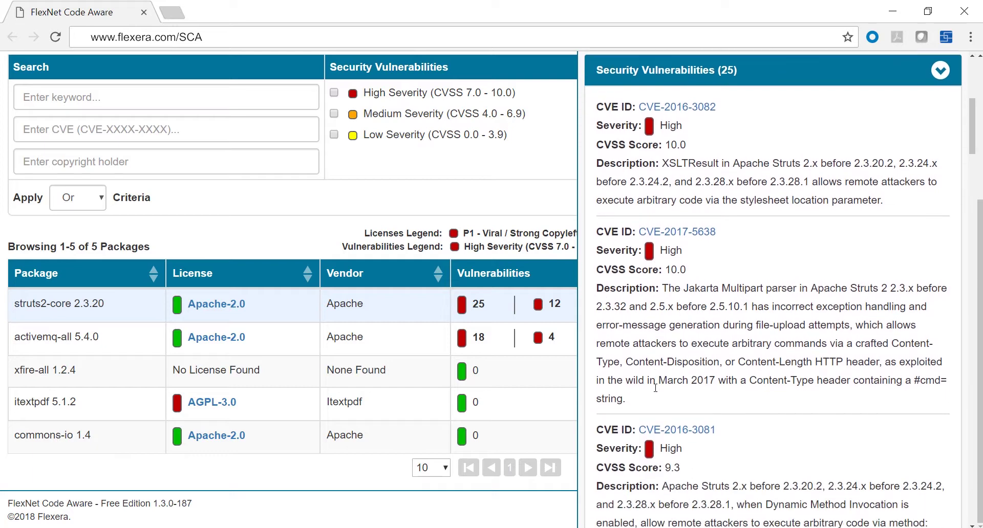
pyautogui.scroll(1, 655, 388)
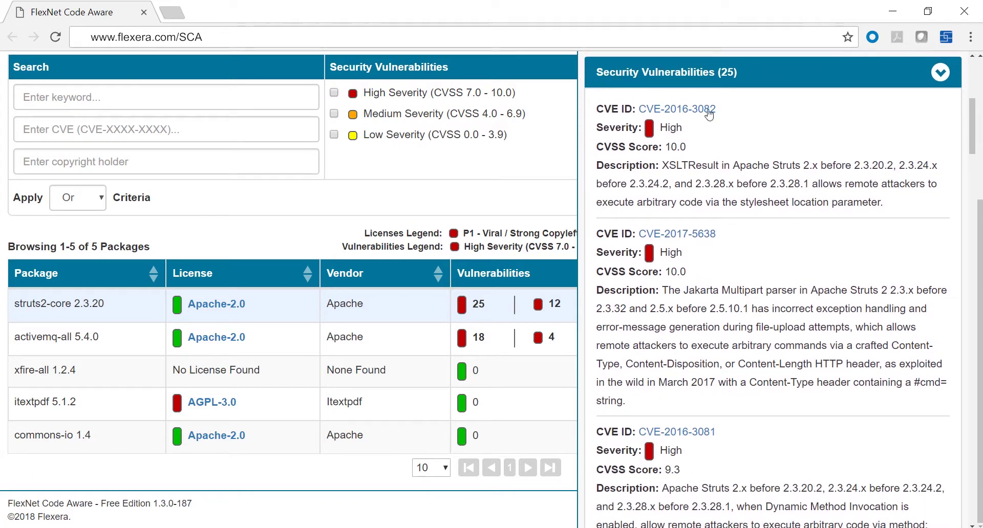
# - Open the National Vulnerability Database entry for CVE-2016-3082 and read its description and impact scores
pyautogui.click(690, 108)
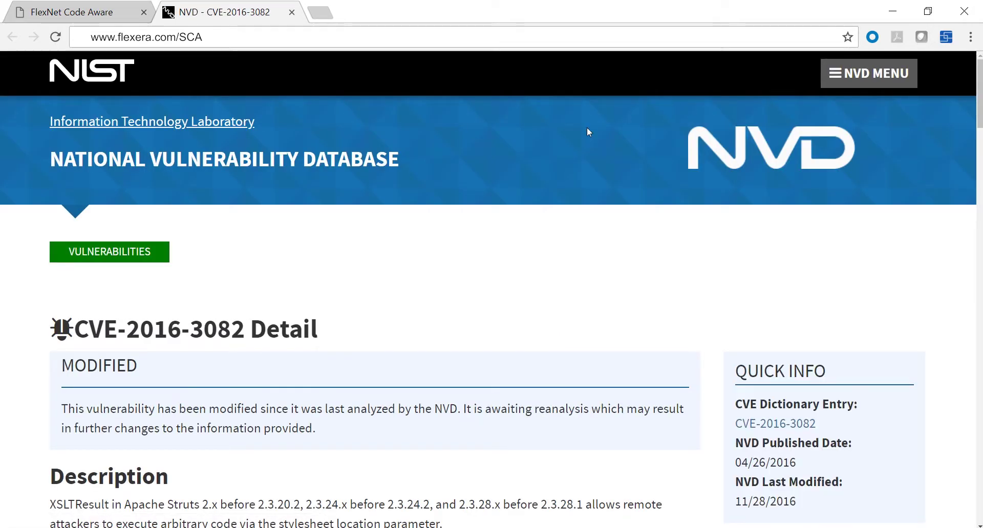
pyautogui.scroll(-3, 473, 252)
pyautogui.scroll(-1, 474, 252)
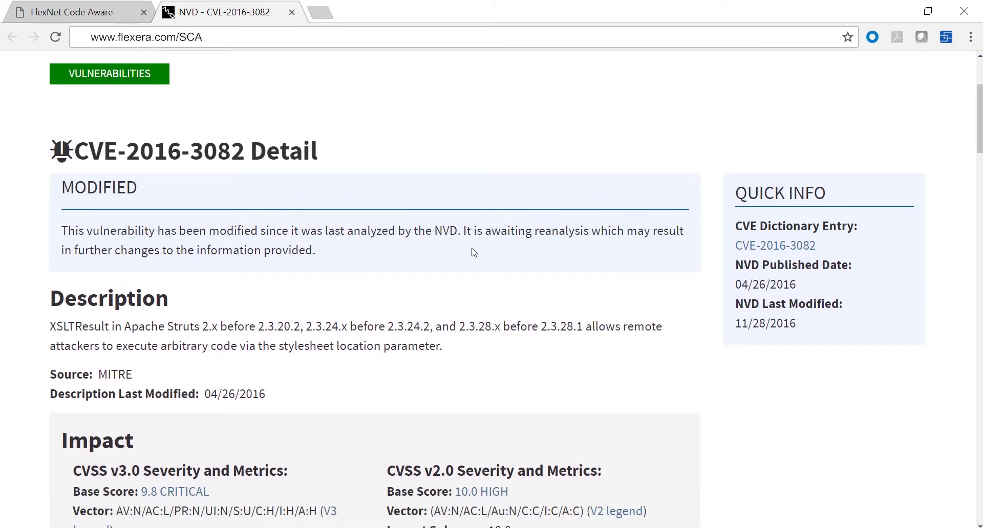
pyautogui.scroll(-1, 474, 252)
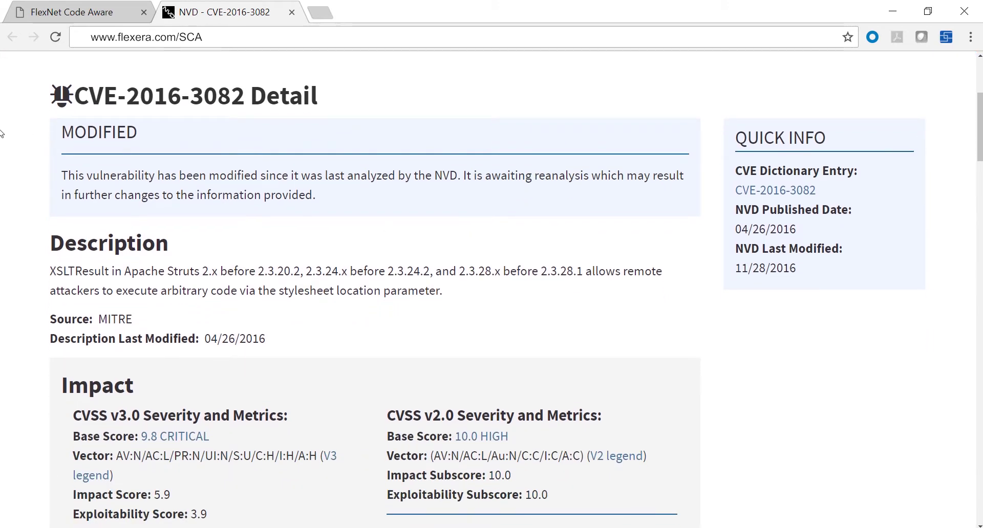
# - Return to the struts2-core details in the report, collapse Security Vulnerabilities and expand Dependencies
pyautogui.click(88, 11)
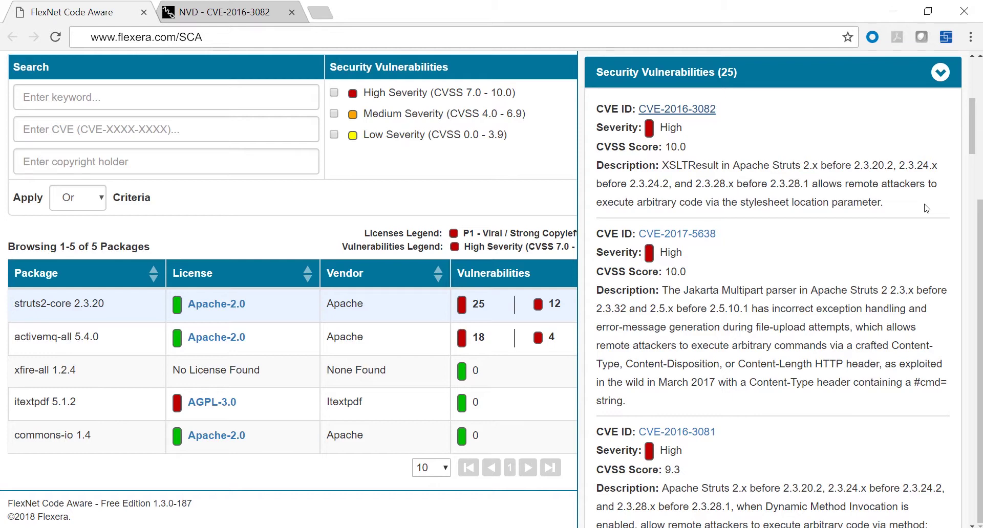
pyautogui.click(941, 73)
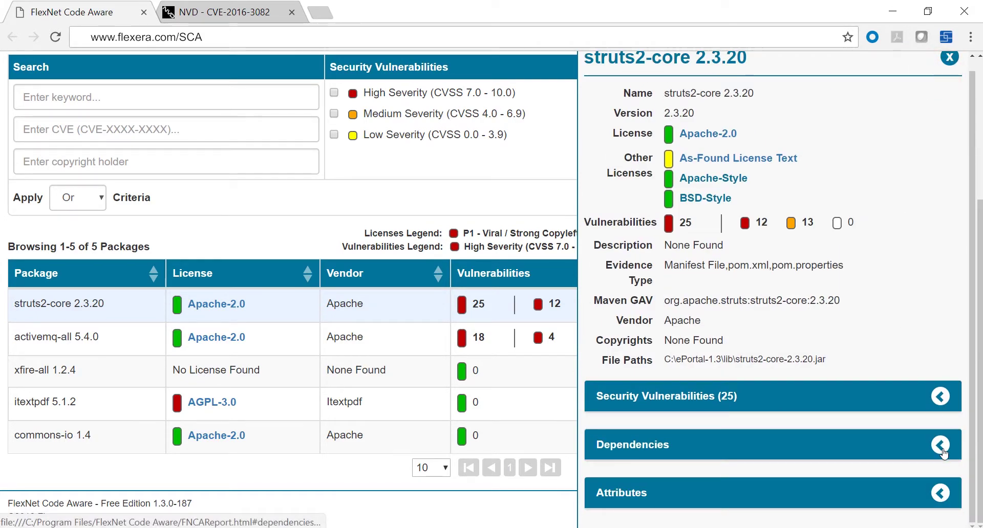
pyautogui.click(942, 449)
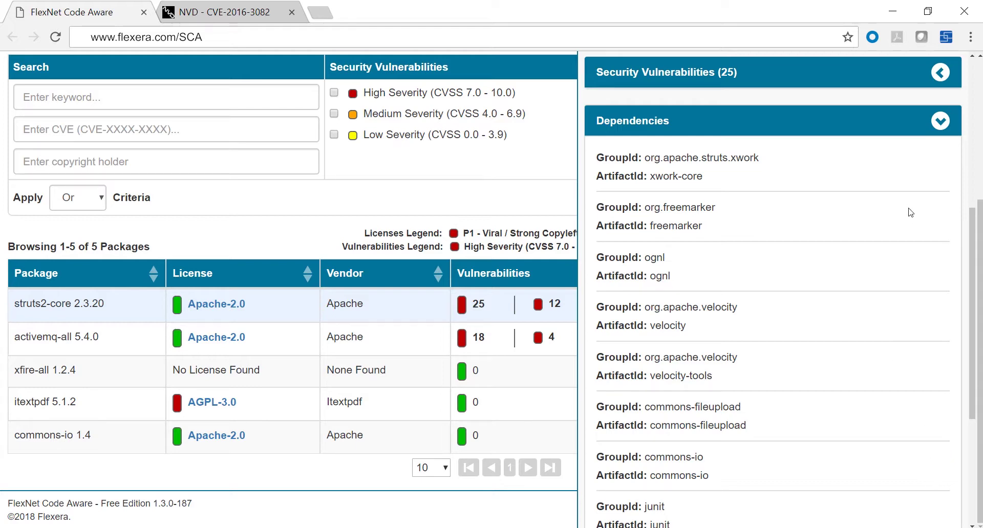
# - Go back to the report's summary page and read the Next Steps guidance through to its end, closing it when done
pyautogui.scroll(4, 487, 202)
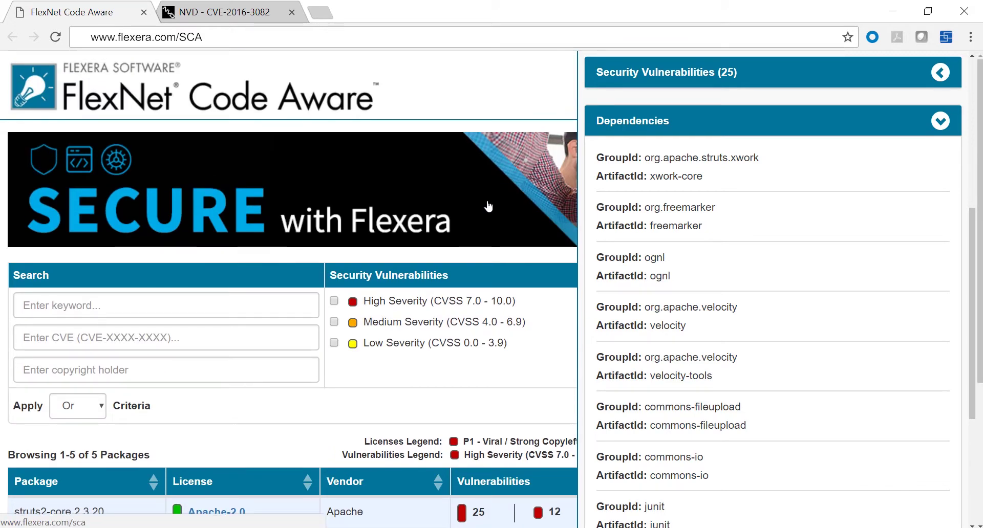
pyautogui.click(109, 96)
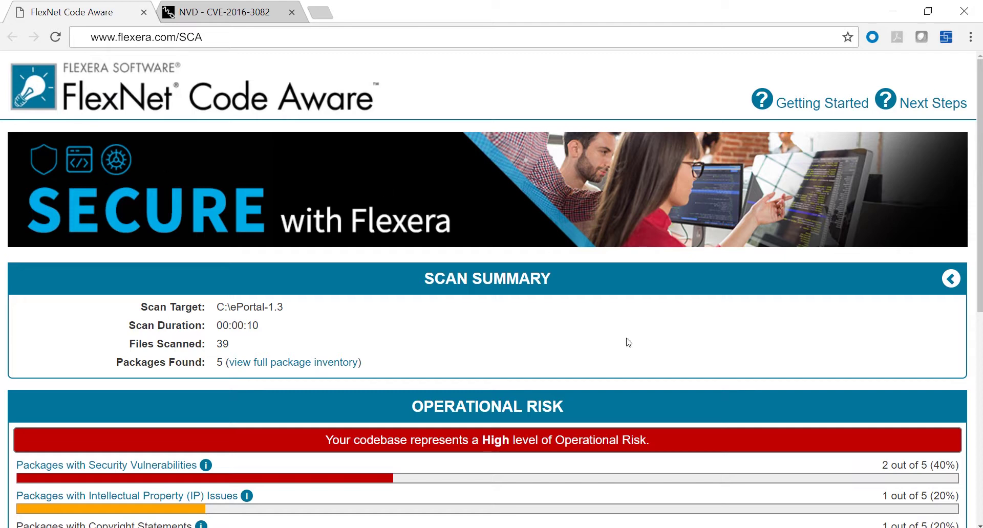
pyautogui.click(926, 106)
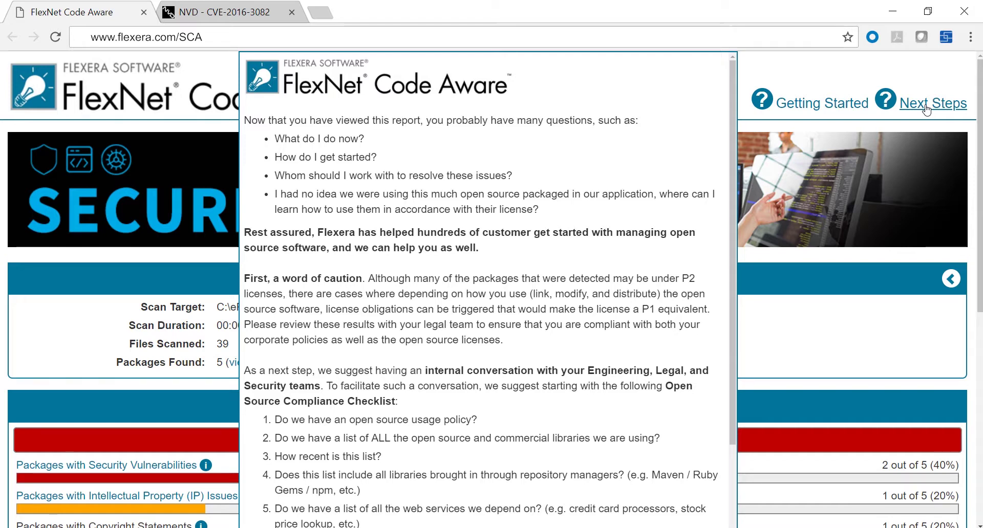
pyautogui.click(933, 486)
pyautogui.scroll(-4, 635, 471)
pyautogui.scroll(-8, 636, 467)
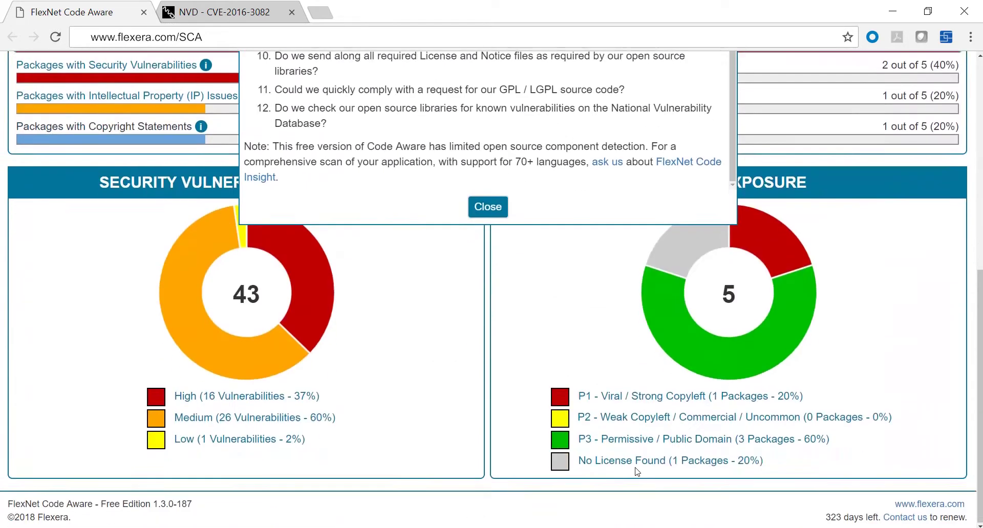
pyautogui.click(488, 207)
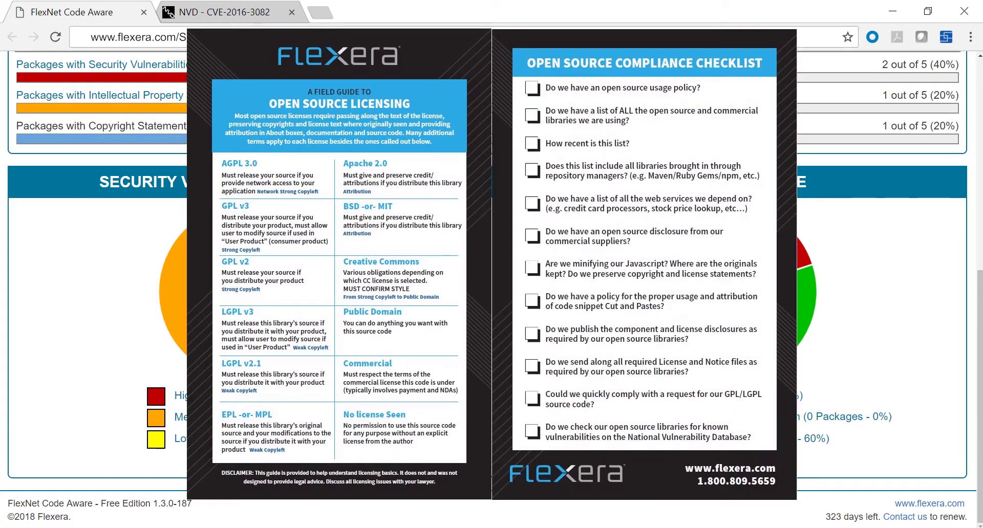
# - Open Flexera's Software Composition Analysis web page from the logo at the head of the report
pyautogui.scroll(3, 492, 287)
pyautogui.scroll(5, 491, 287)
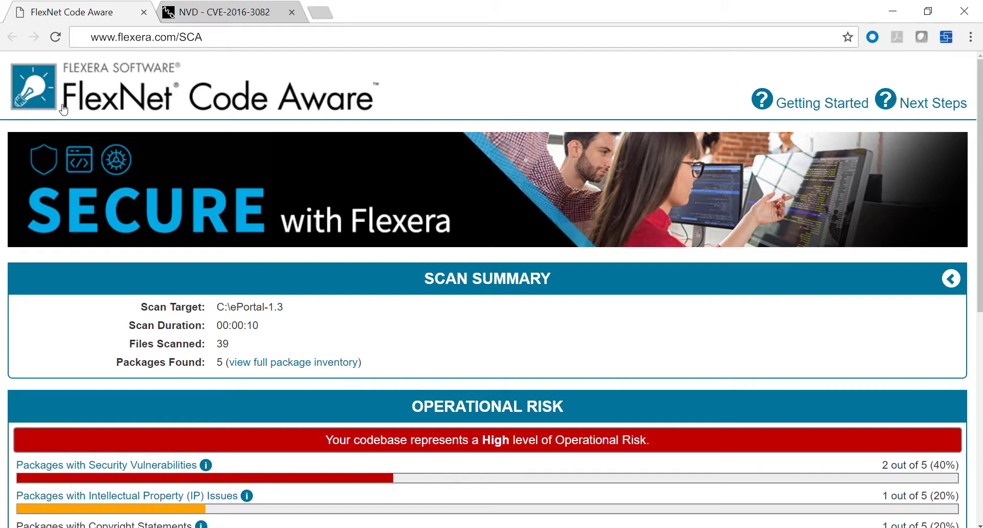
pyautogui.click(62, 106)
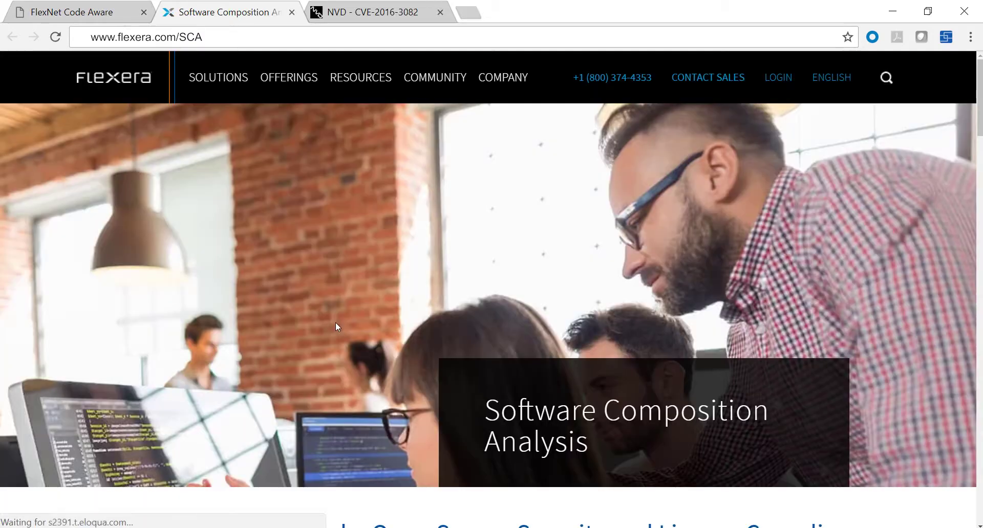